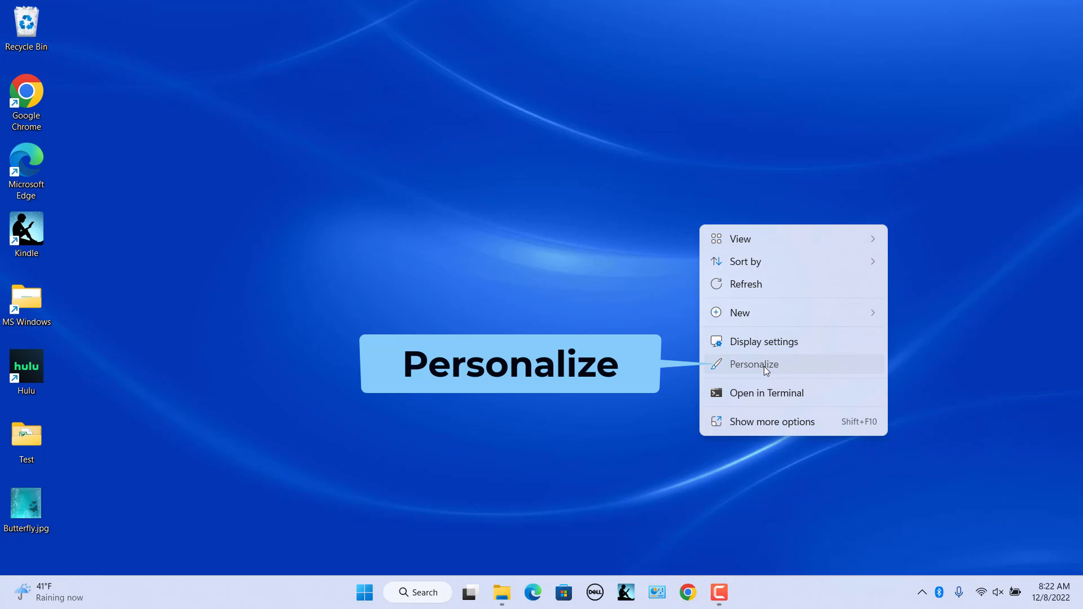
- Choose Personalize from the desktop's right-click menu
left_click(764, 365)
- Close Settings, reopen it with Win+I, and go to Personalization > Background
left_click(1055, 53)
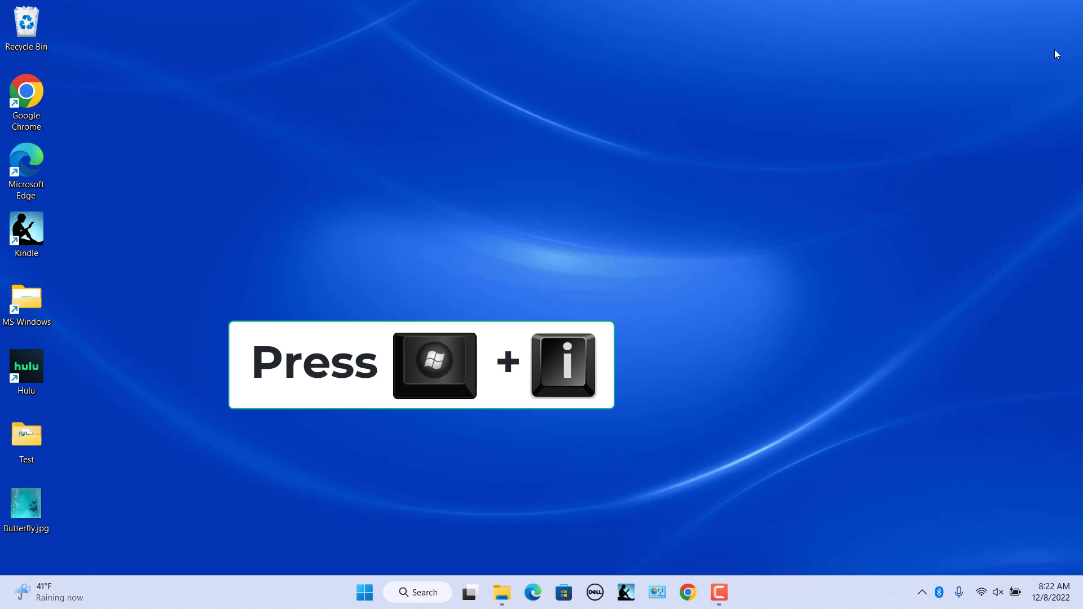
key("super+i")
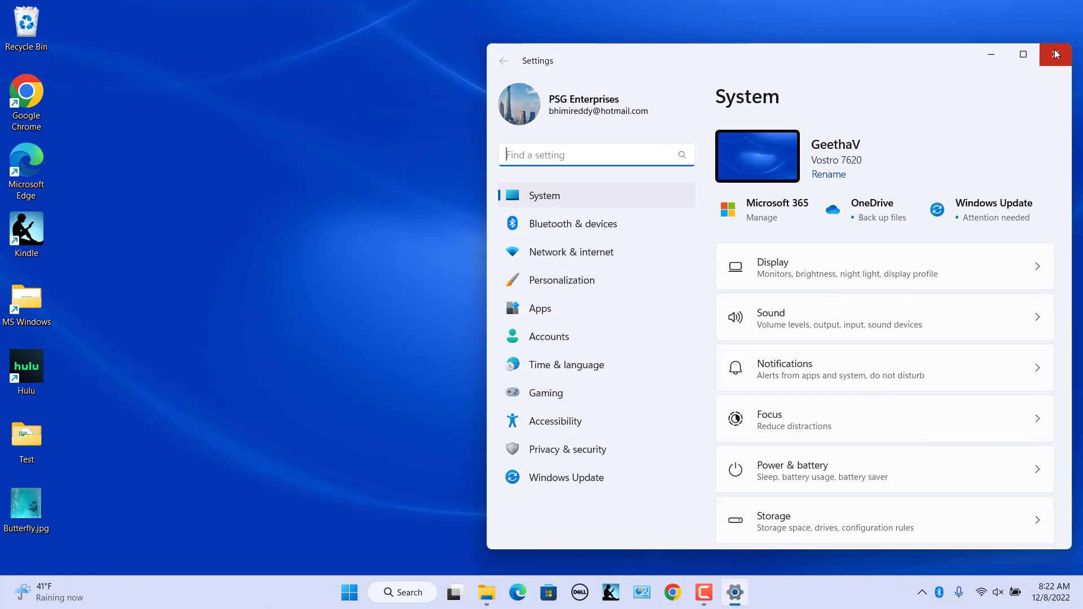
left_click(591, 287)
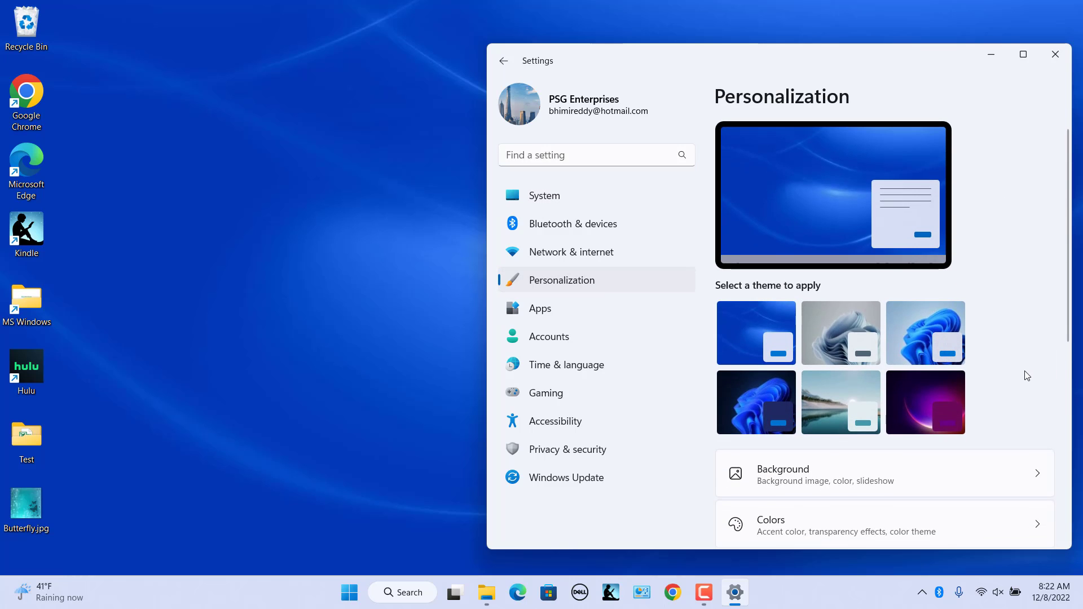
scroll(1025, 375, "down", 3)
left_click(961, 353)
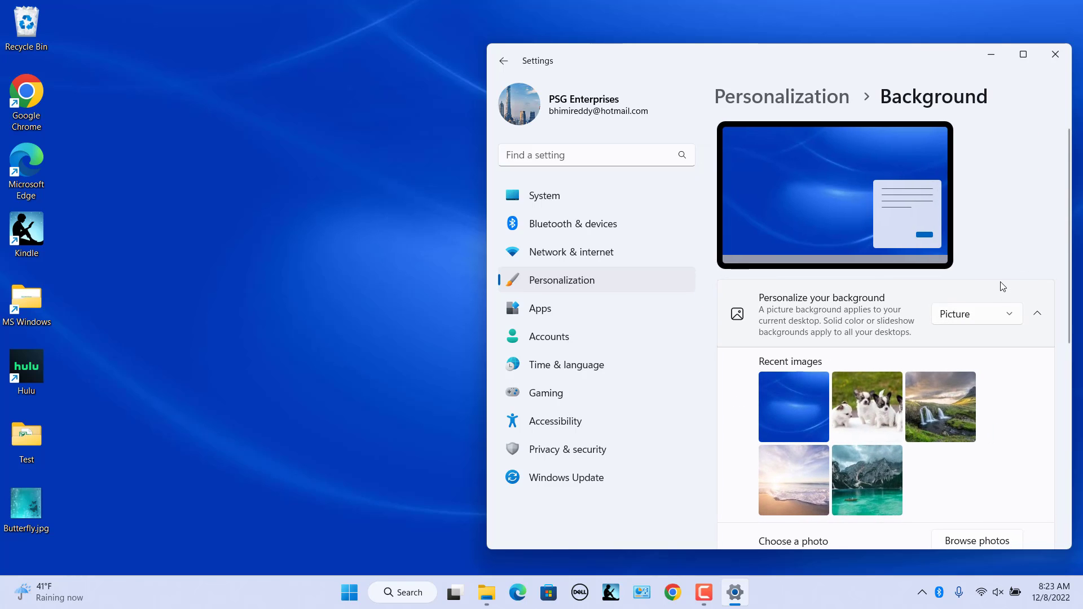
- Change the background type from Picture to Slideshow
left_click(1008, 316)
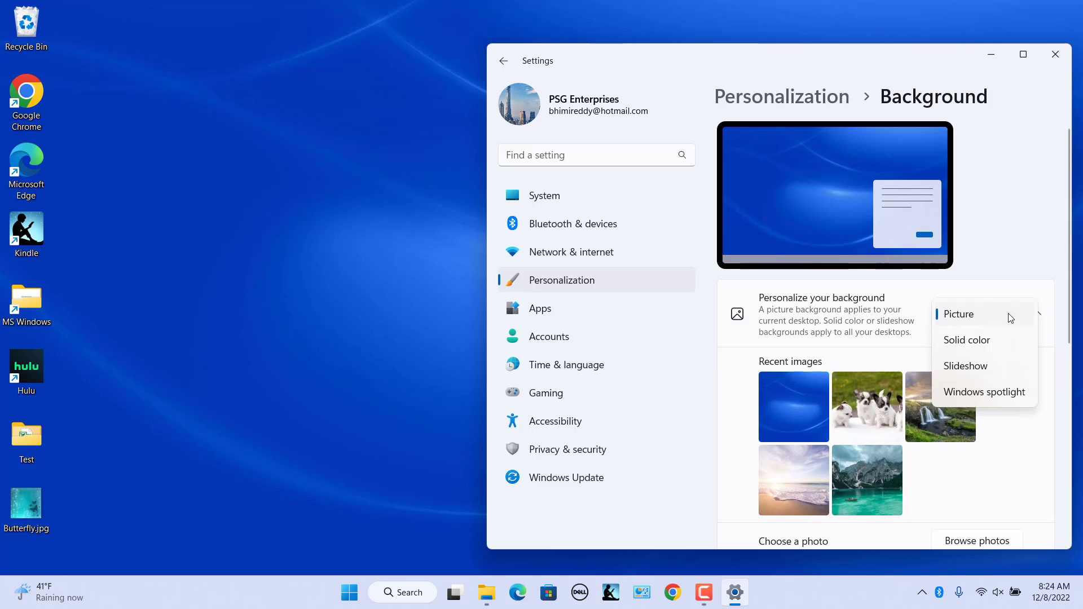
left_click(999, 365)
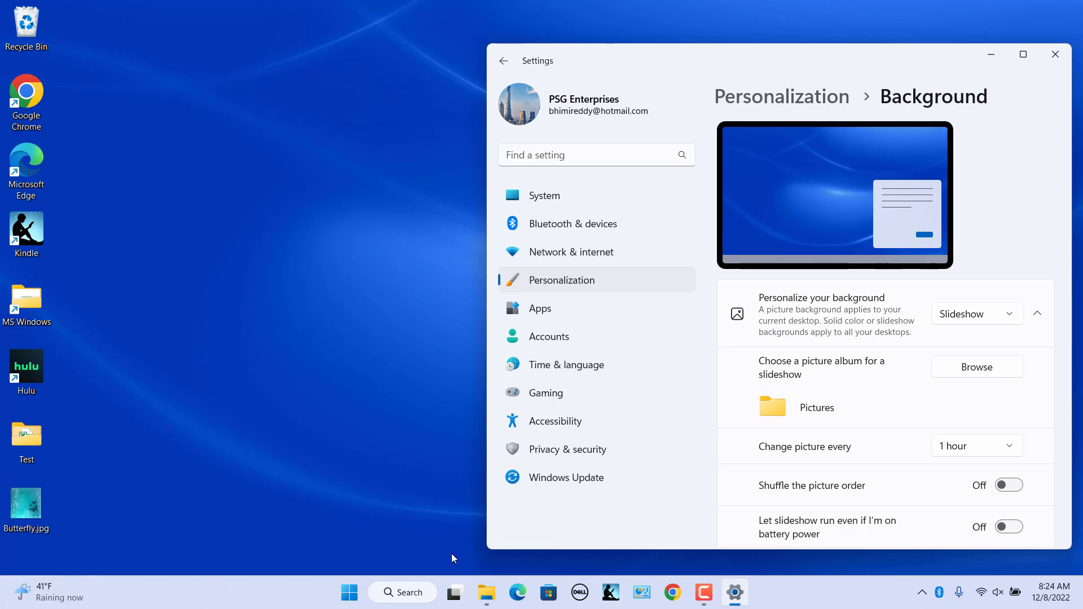
- Choose the Documents > Backgrounds folder as the slideshow's picture album
left_click(485, 594)
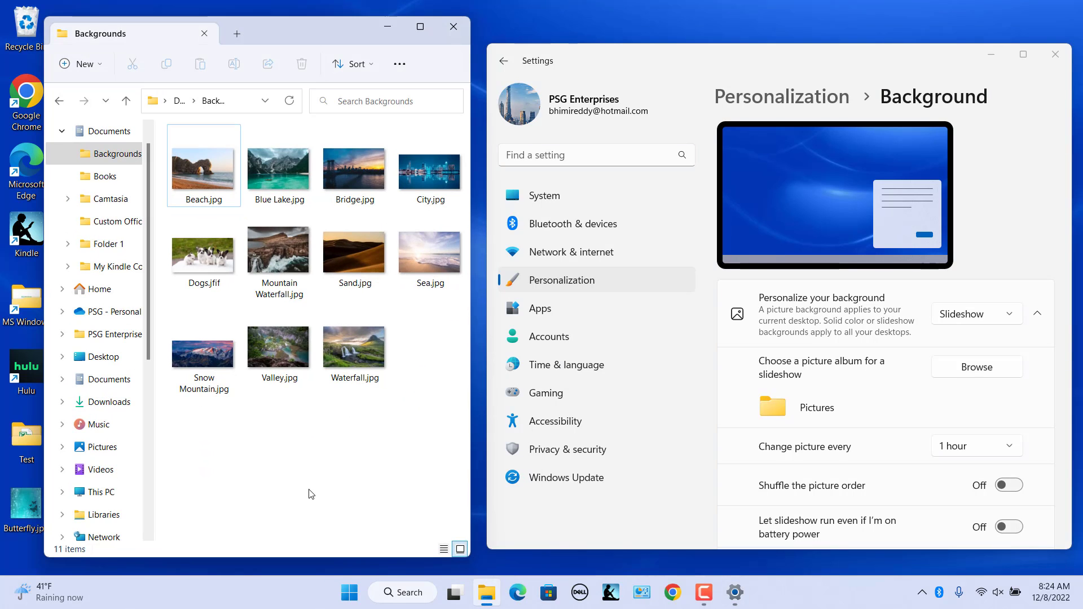
key("super+Down")
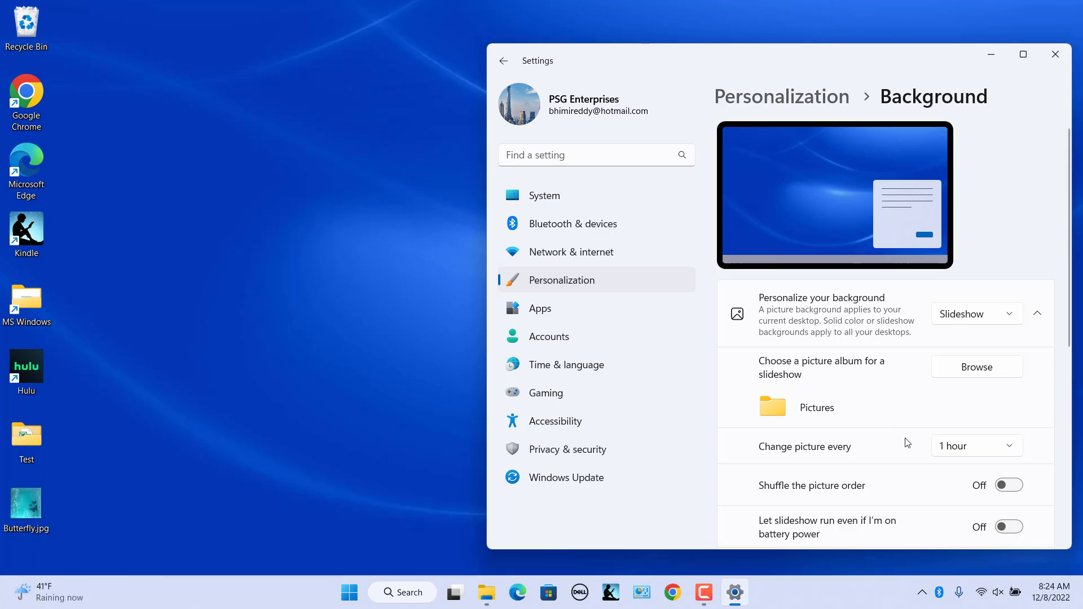
left_click(983, 368)
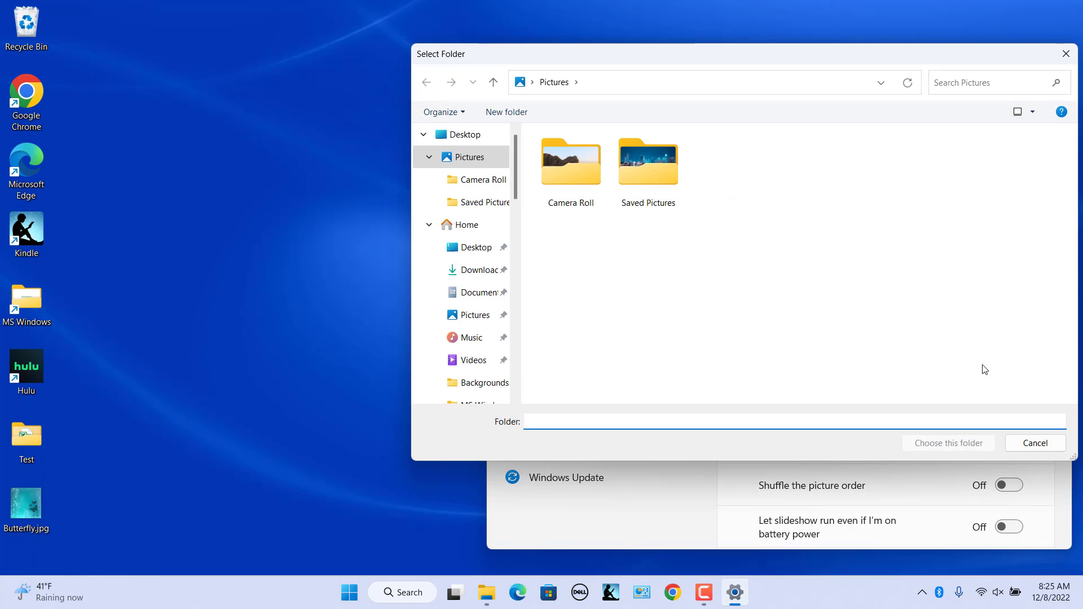
left_click(471, 292)
left_click(589, 162)
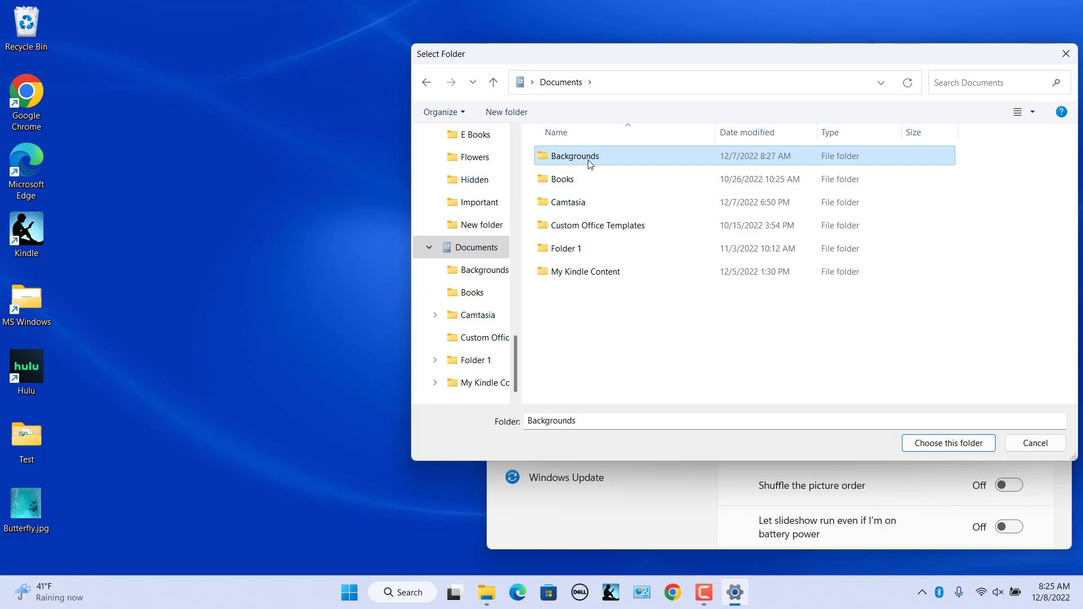
left_click(934, 444)
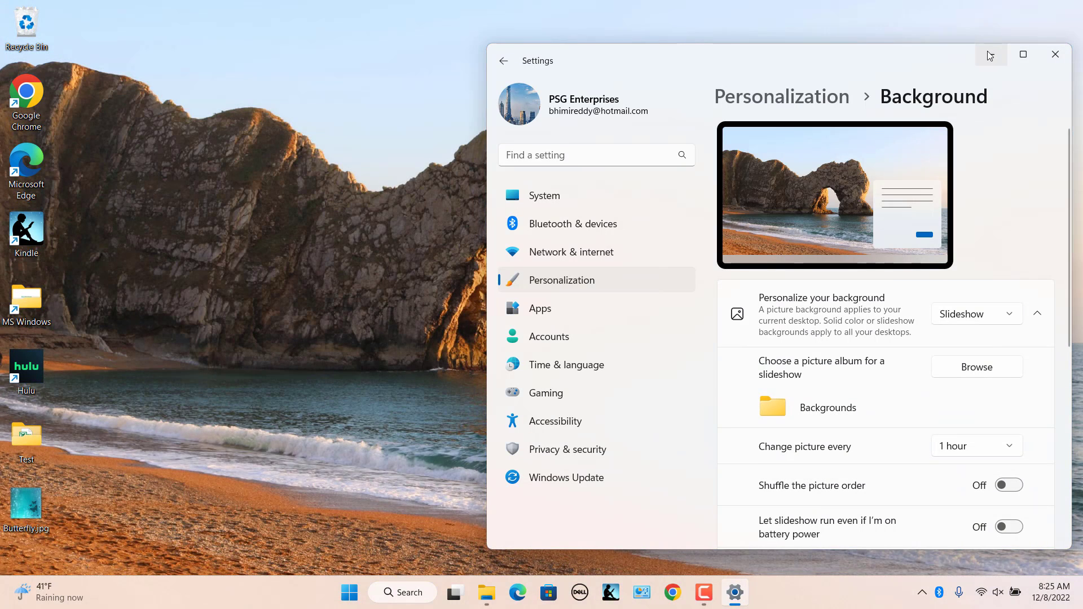
- Minimize Settings to view the rock-arch wallpaper, then open the Backgrounds folder in File Explorer
left_click(990, 55)
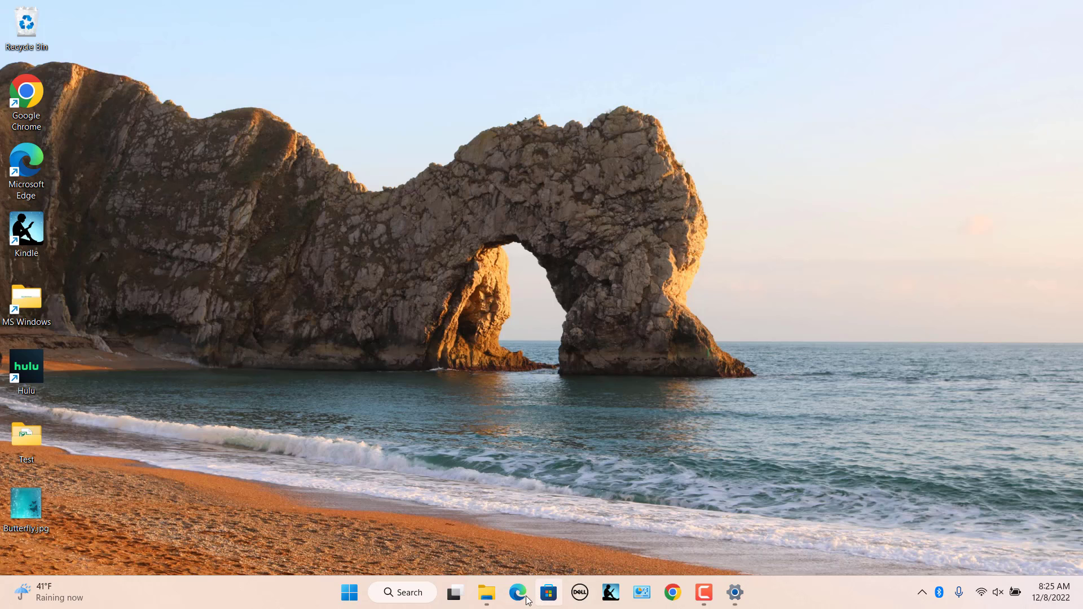
left_click(486, 592)
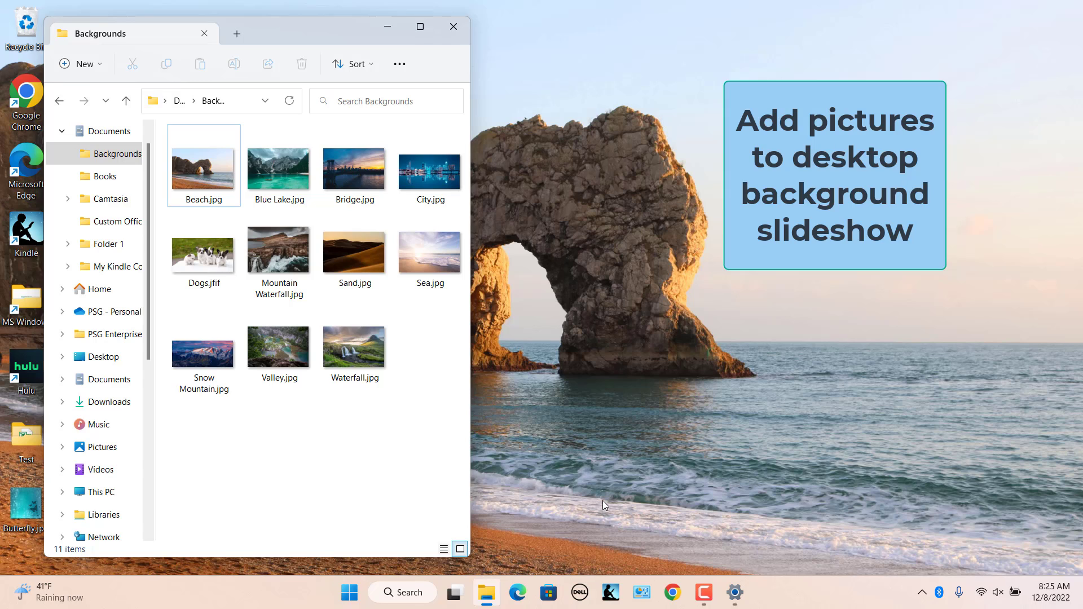
- Minimize File Explorer and bring back the Settings Background page
left_click(387, 27)
left_click(734, 592)
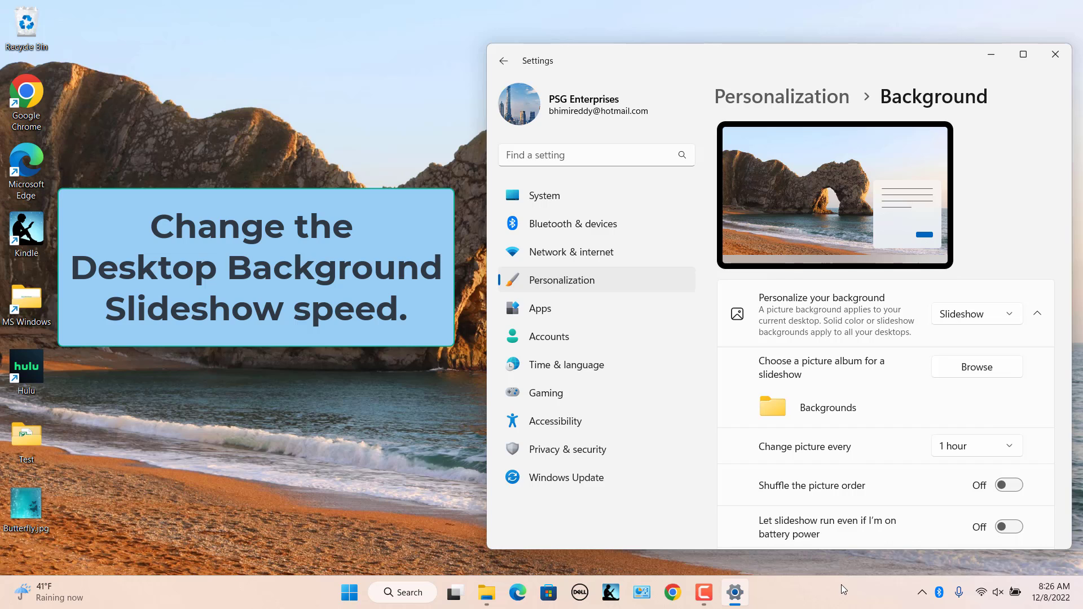
- Set 'Change picture every' to 10 minutes
left_click(1010, 448)
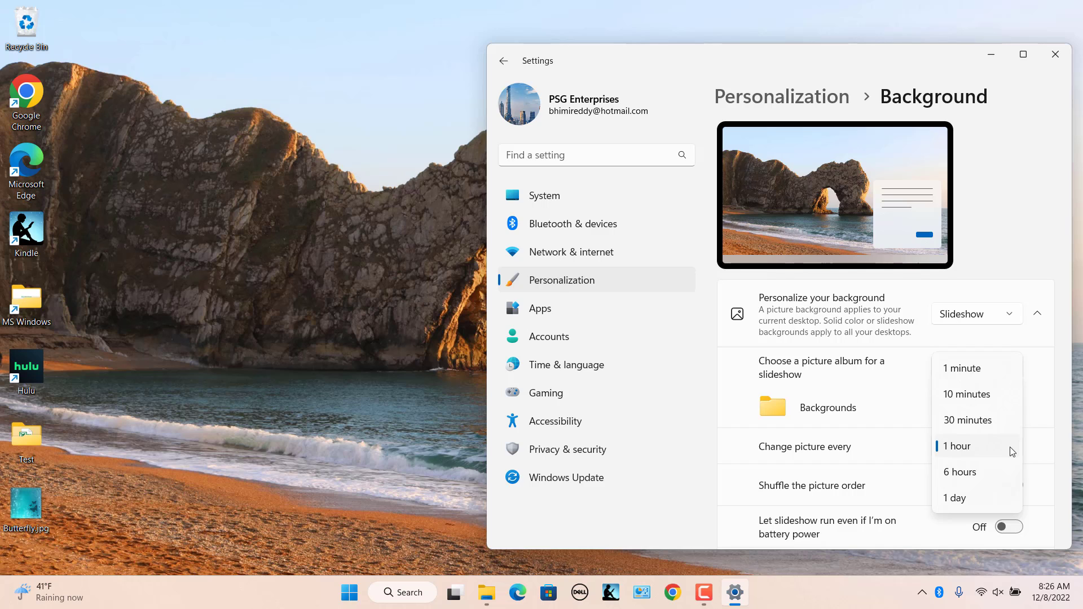
left_click(979, 394)
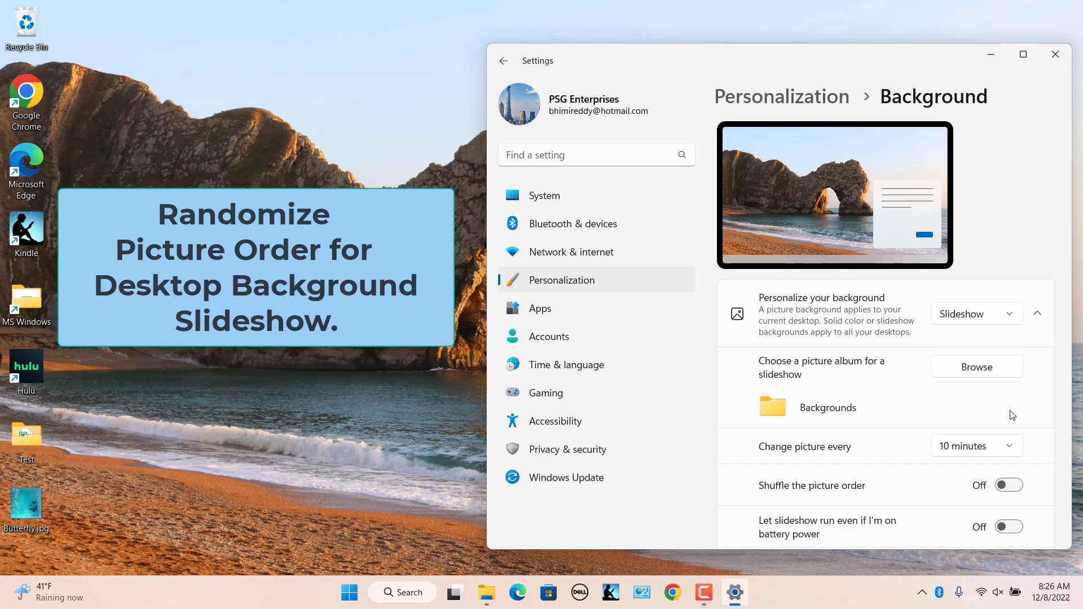
left_click(1016, 488)
left_click(1004, 486)
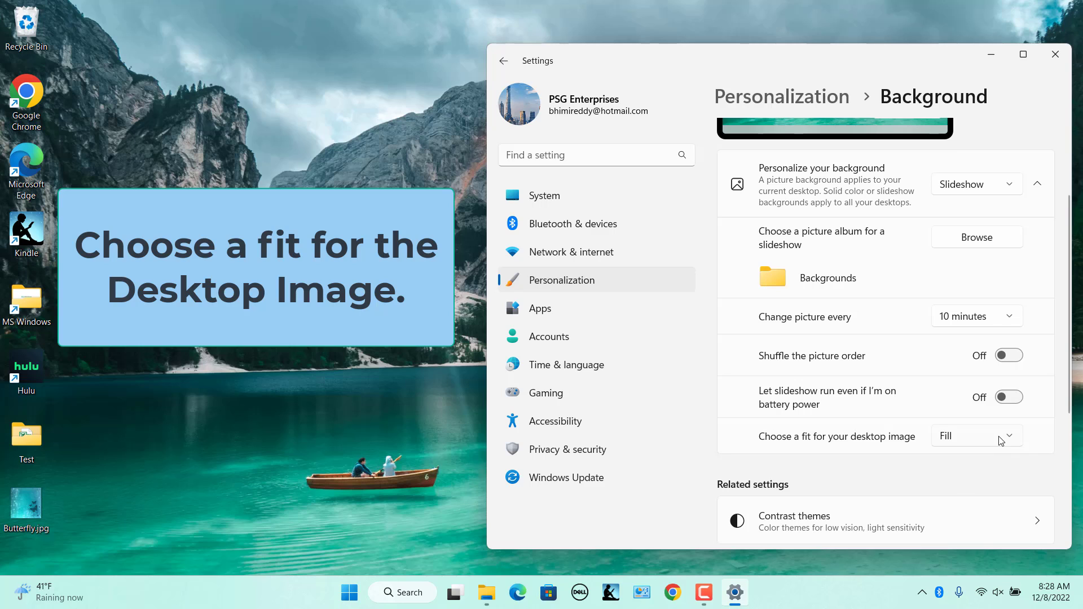
- Set the desktop image fit to Center and preview the centered mountain lake wallpaper
left_click(1006, 438)
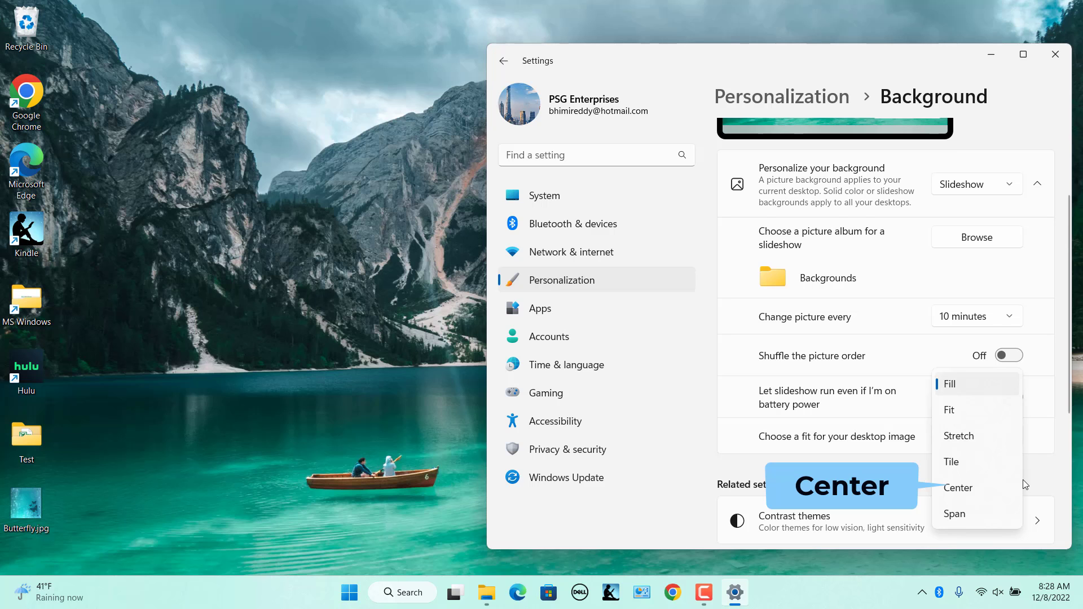
left_click(969, 488)
key("super+d")
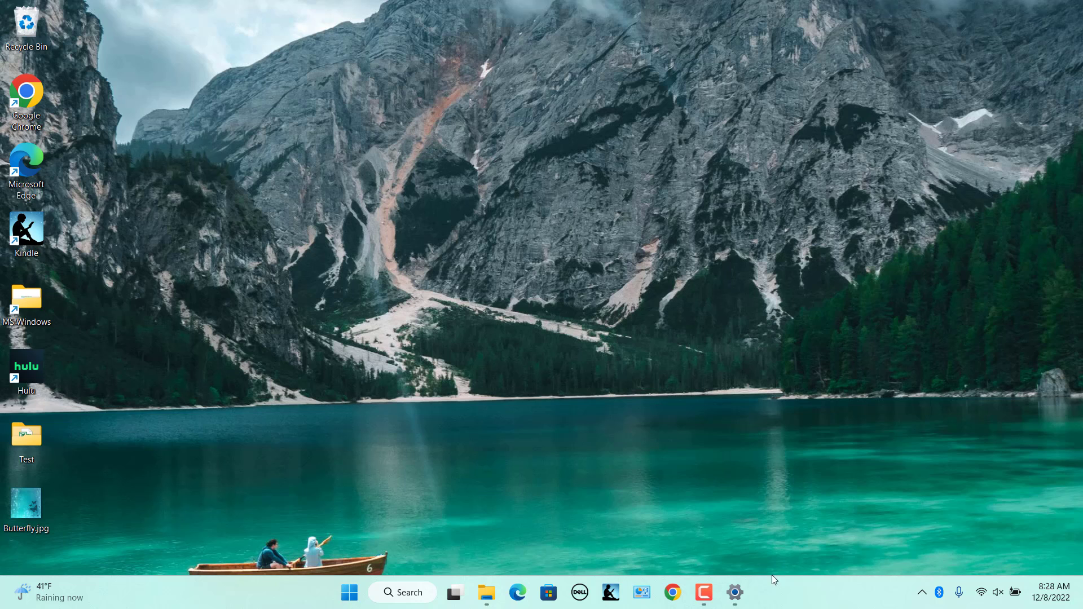
left_click(743, 596)
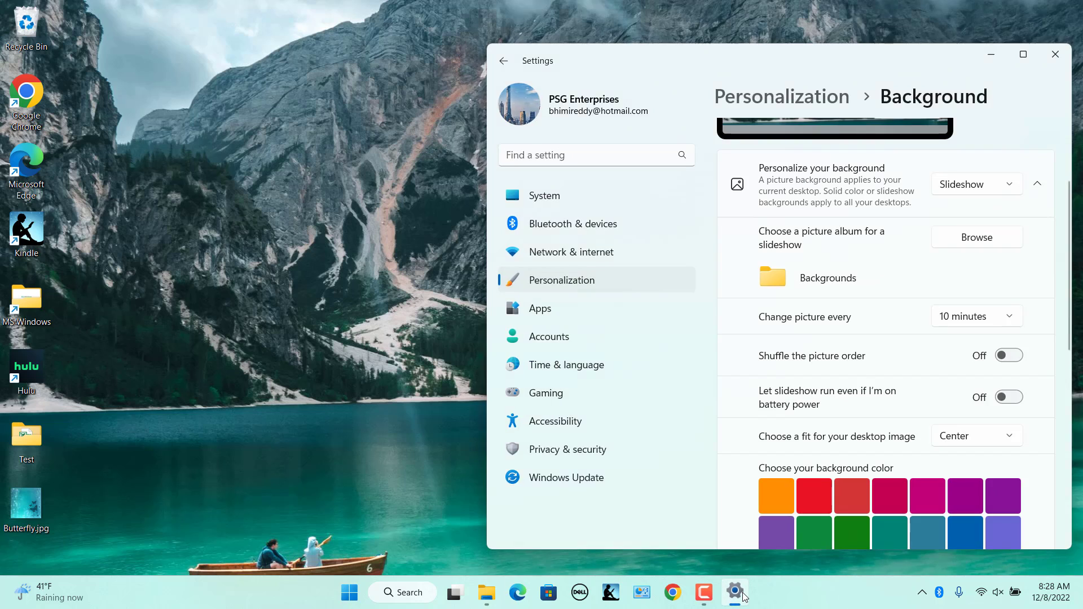
left_click(981, 439)
- Try Fill, then Fit, as the desktop image fit, previewing the desktop after each
left_click(959, 334)
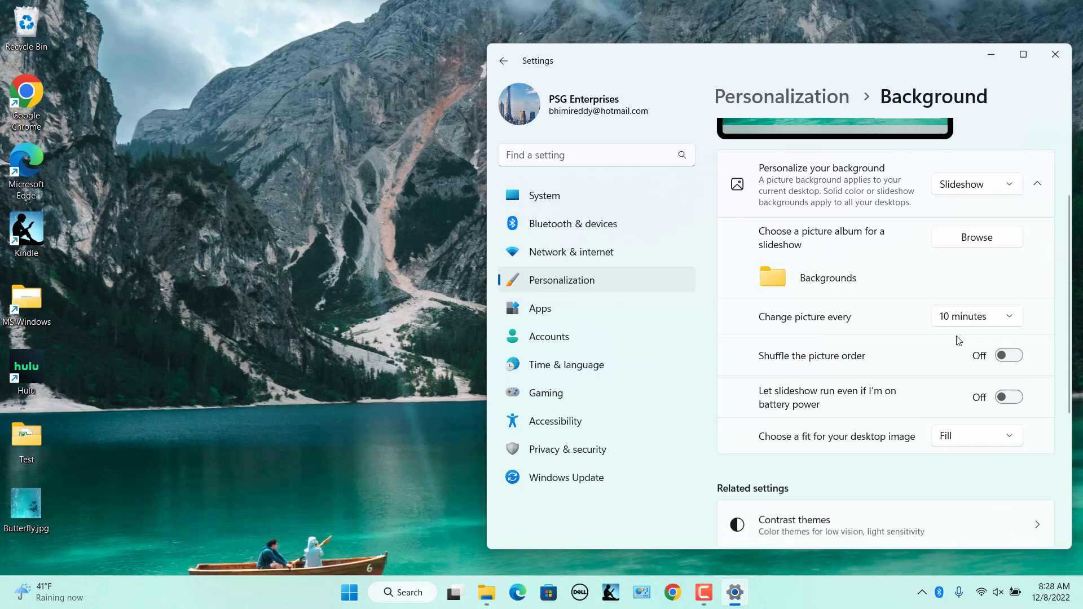
left_click(991, 53)
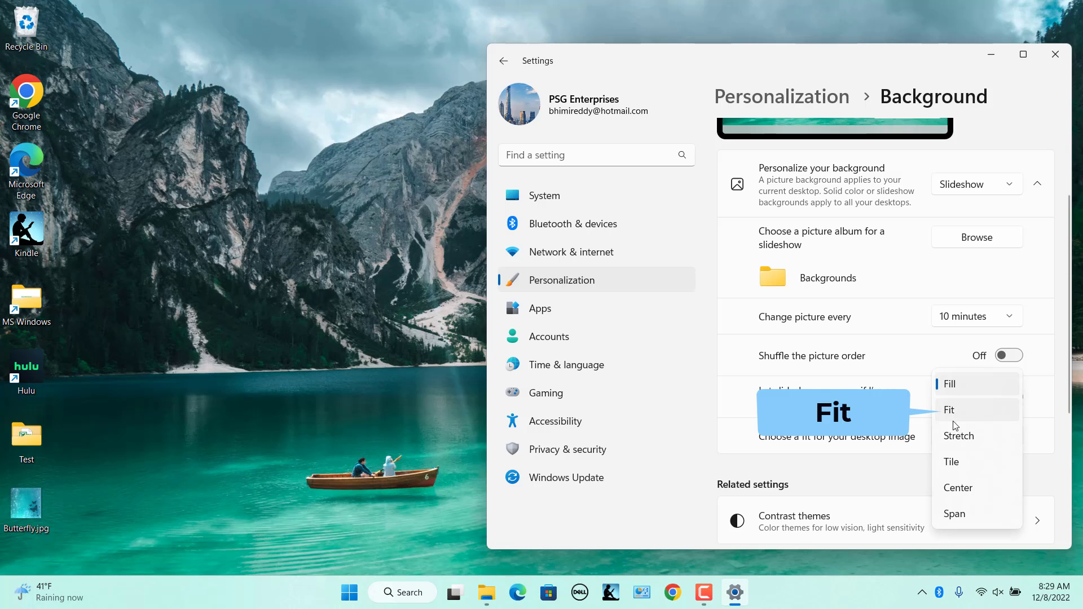
left_click(959, 415)
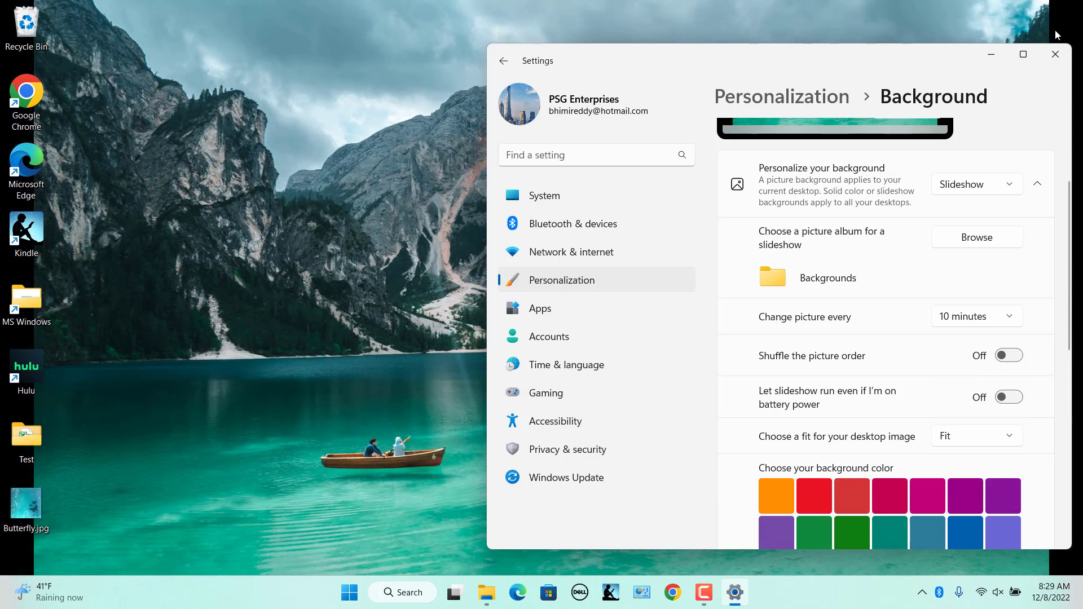
key("super+d")
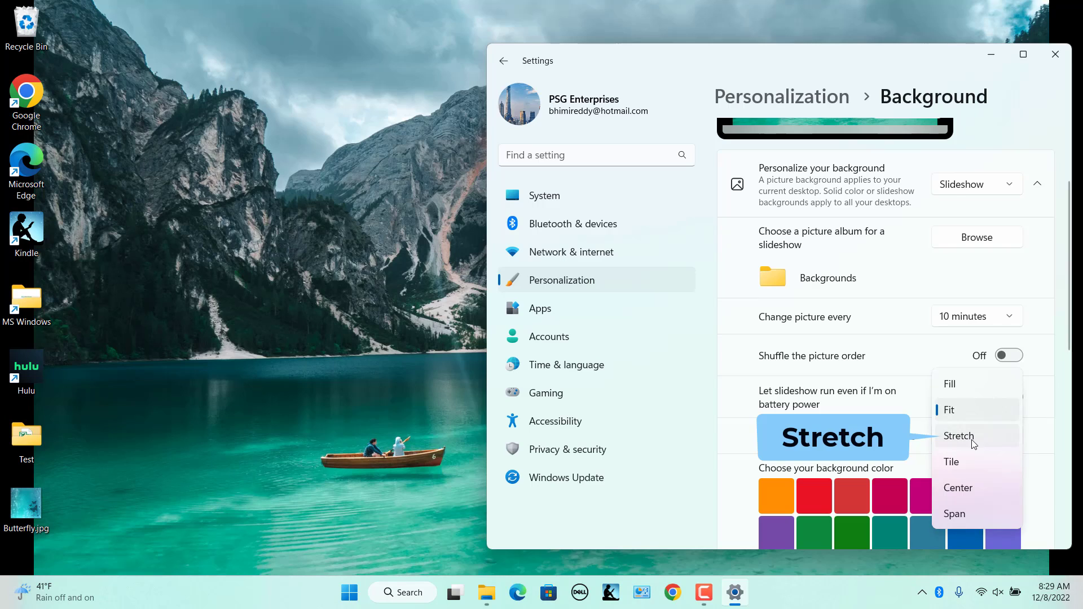
- Preview Stretch as the image fit, then switch it to Tile for repeated butterfly images
left_click(980, 443)
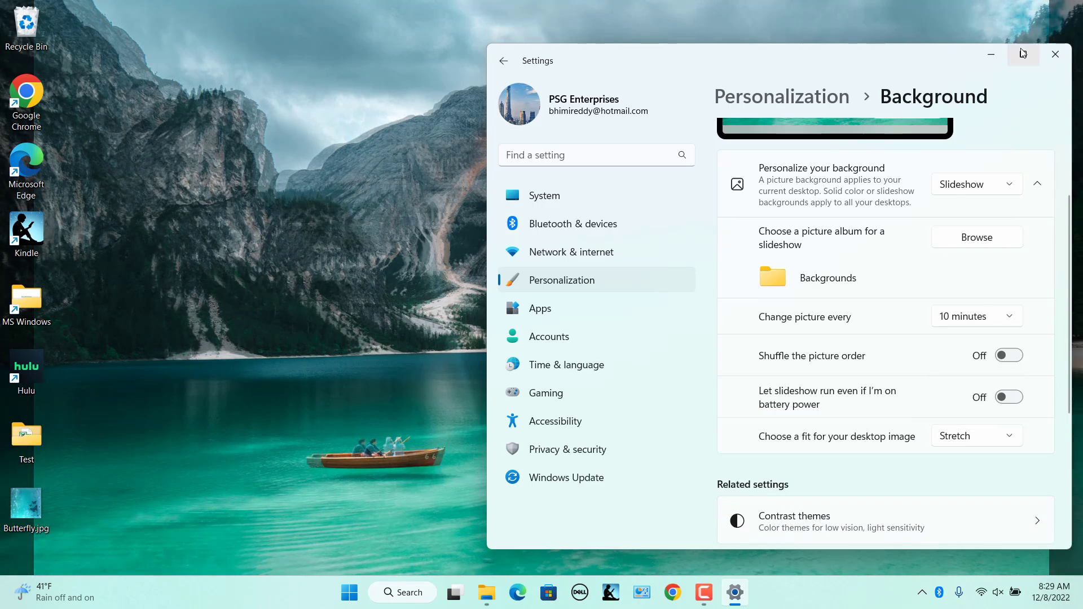
left_click(991, 54)
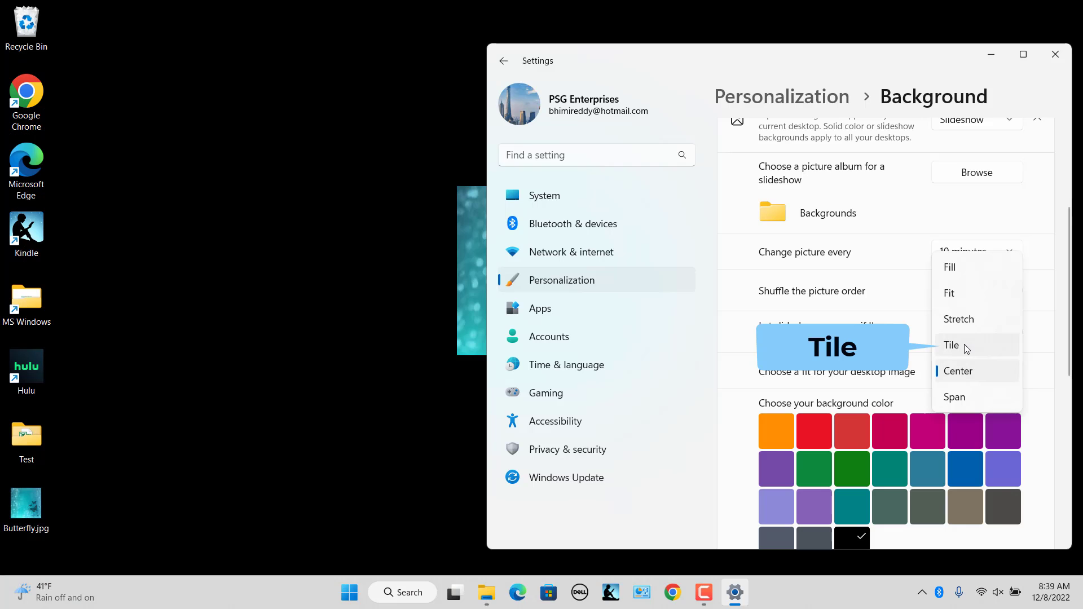
left_click(963, 345)
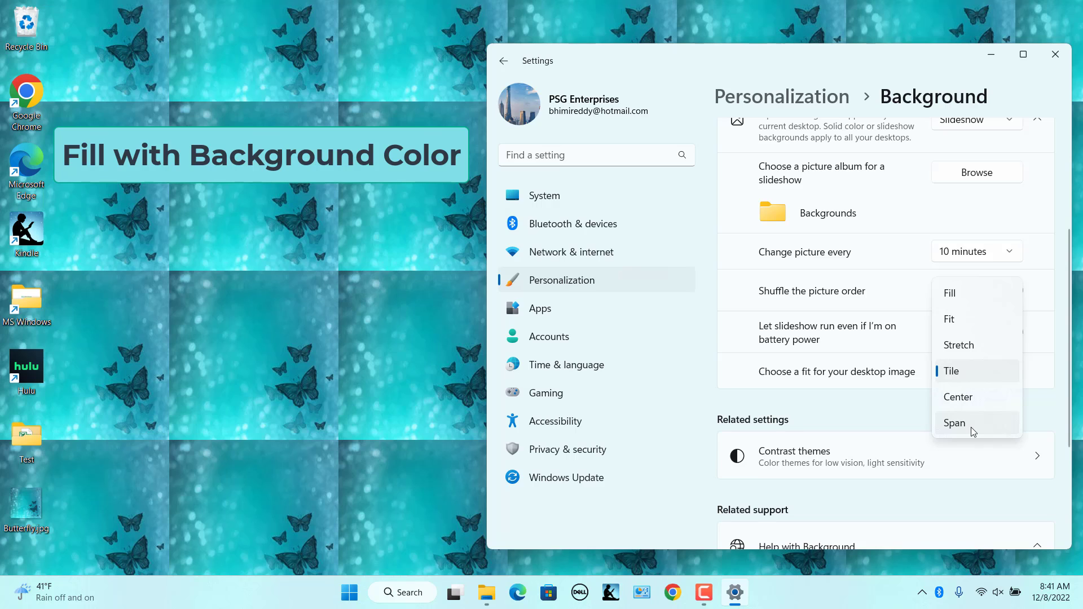
- Preview the butterfly wallpaper at Center, then set the fit to Fit
left_click(959, 397)
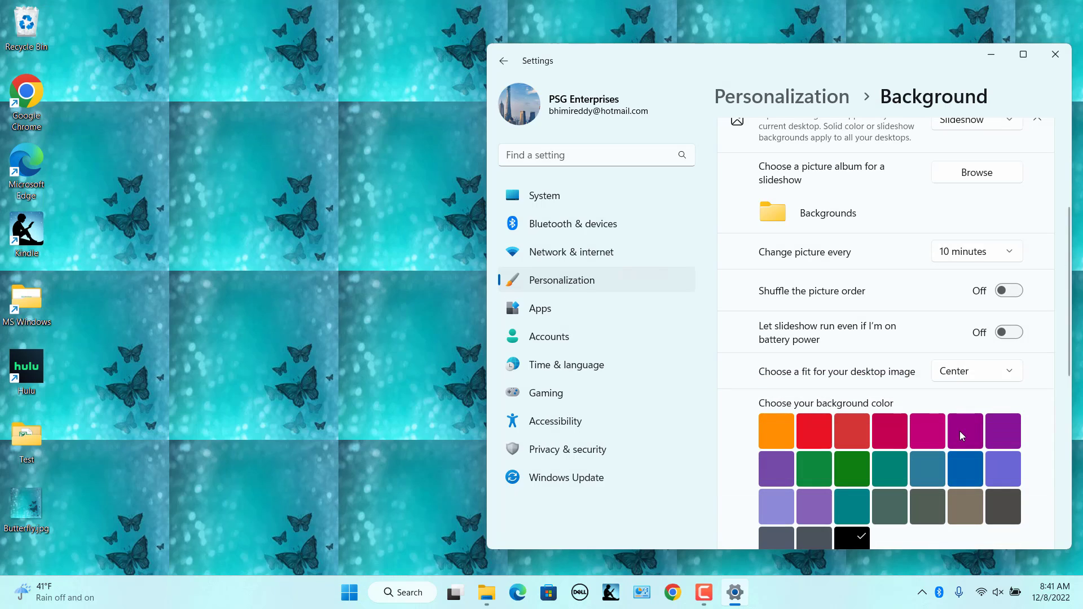
key("super+d")
key("super+d")
left_click(983, 370)
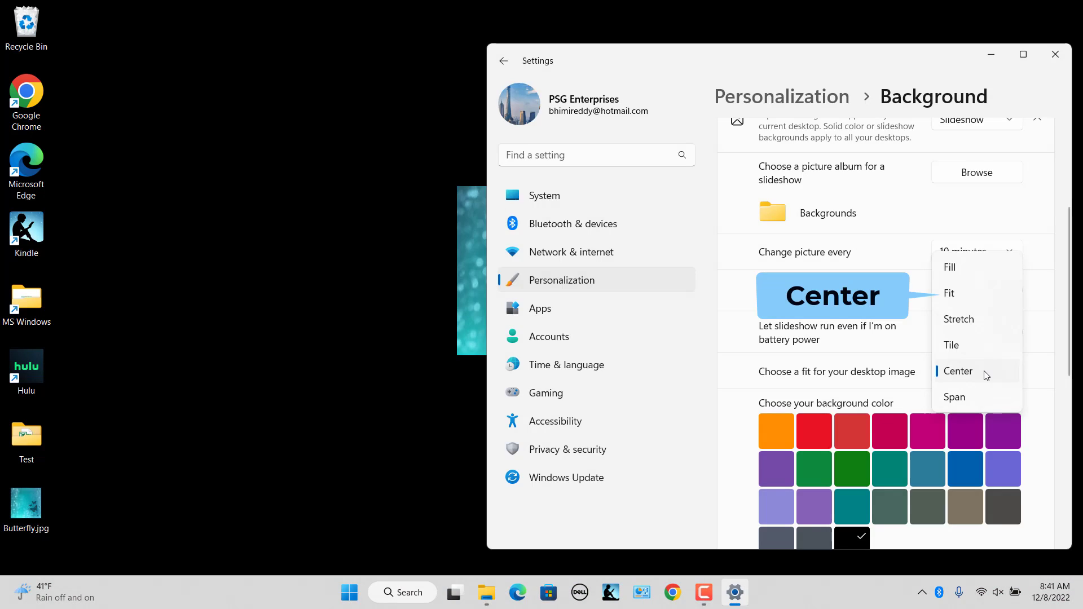
left_click(956, 292)
left_click(991, 54)
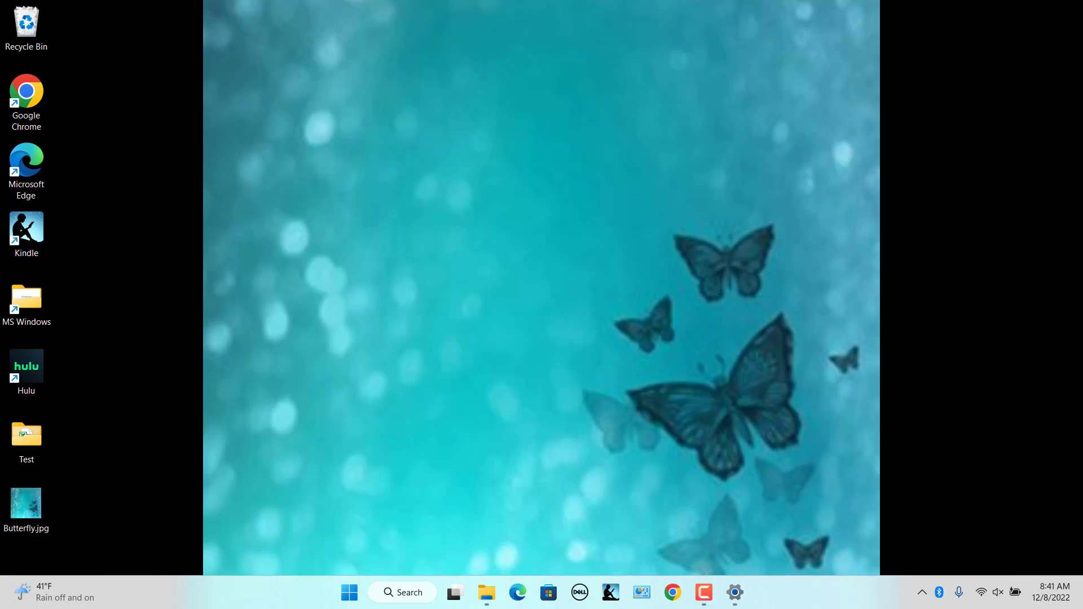
- Change the background colour from black to teal to fill the side margins
left_click(734, 592)
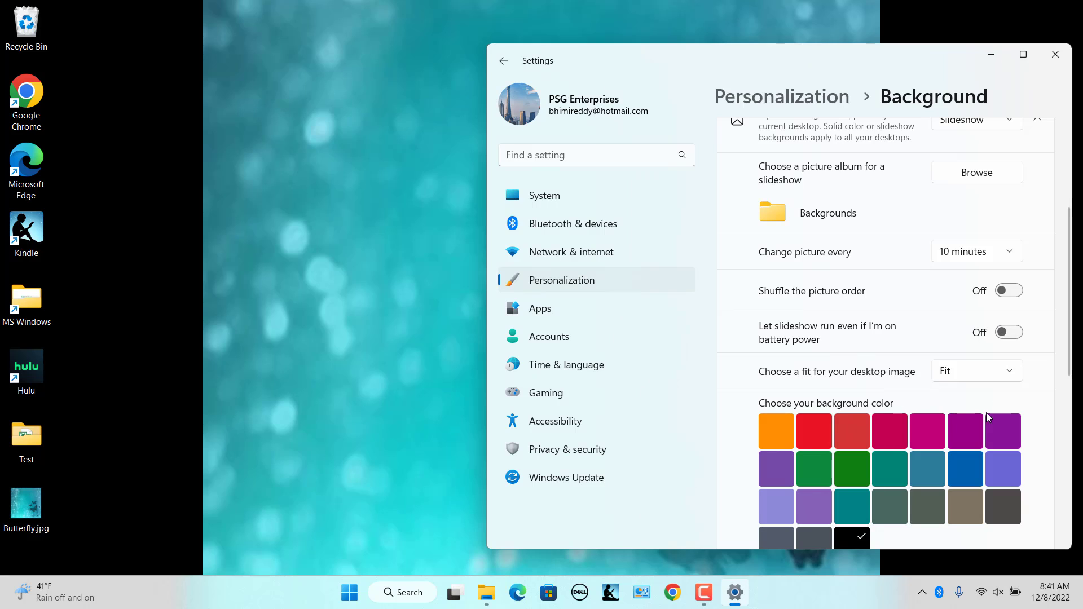
scroll(1020, 473, "down", 2)
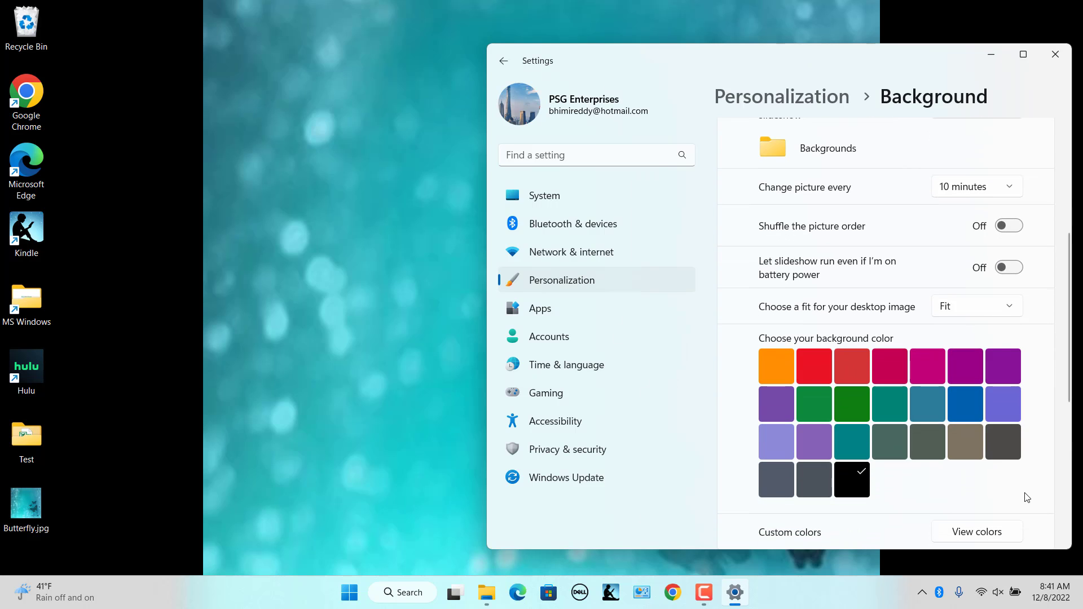
key("Up")
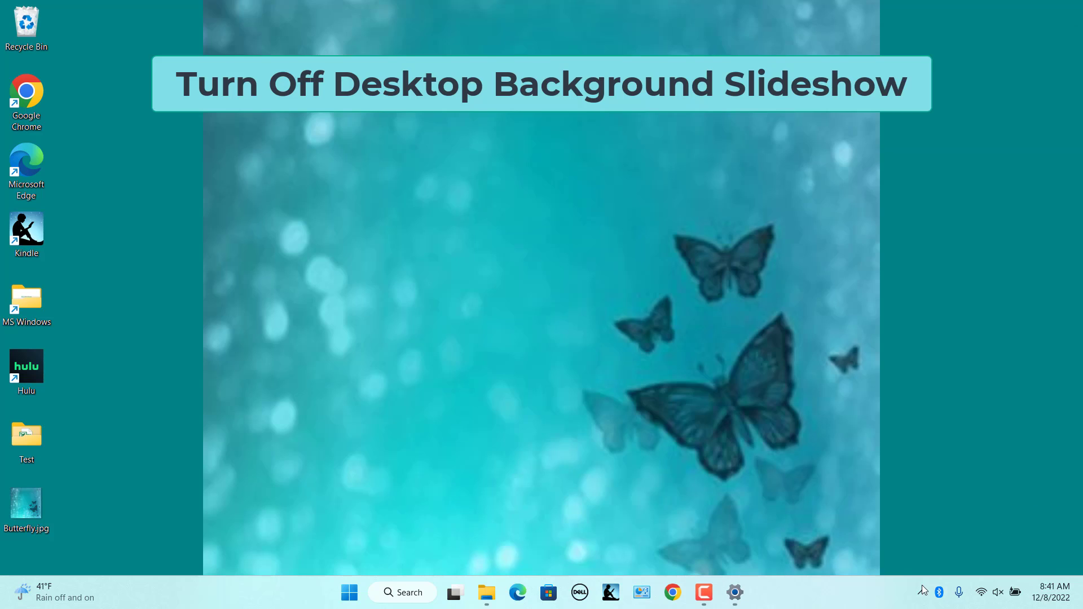
- Switch the background type from Slideshow back to Picture
left_click(735, 592)
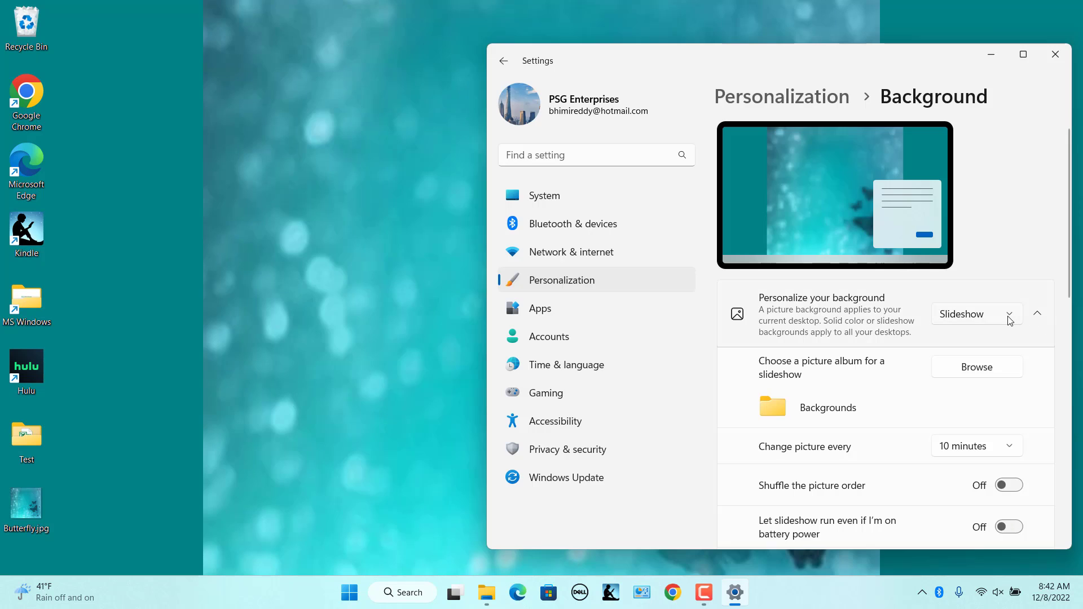
left_click(1009, 319)
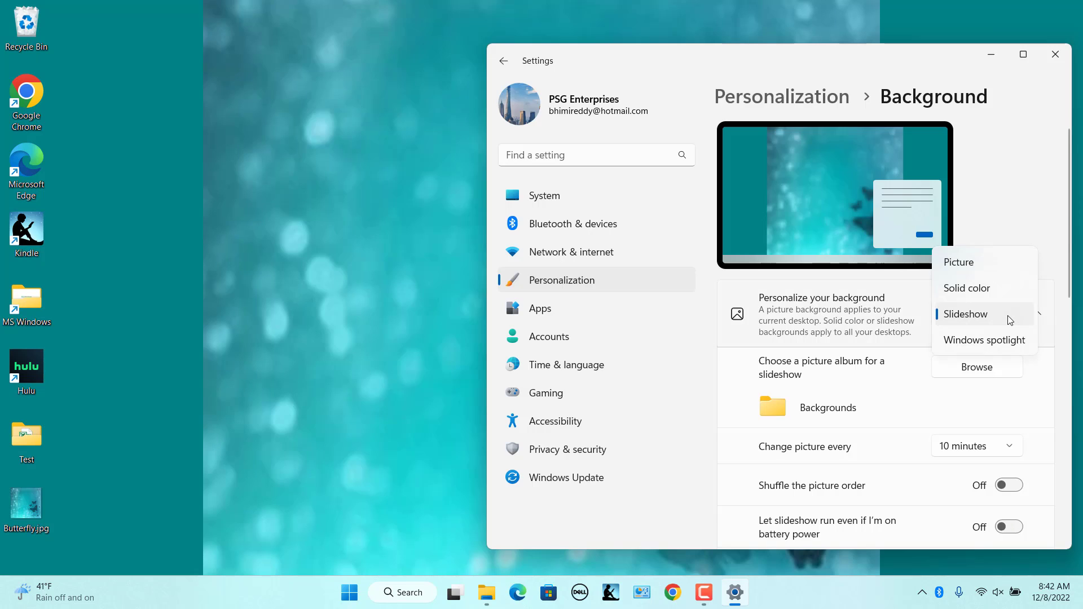
left_click(969, 263)
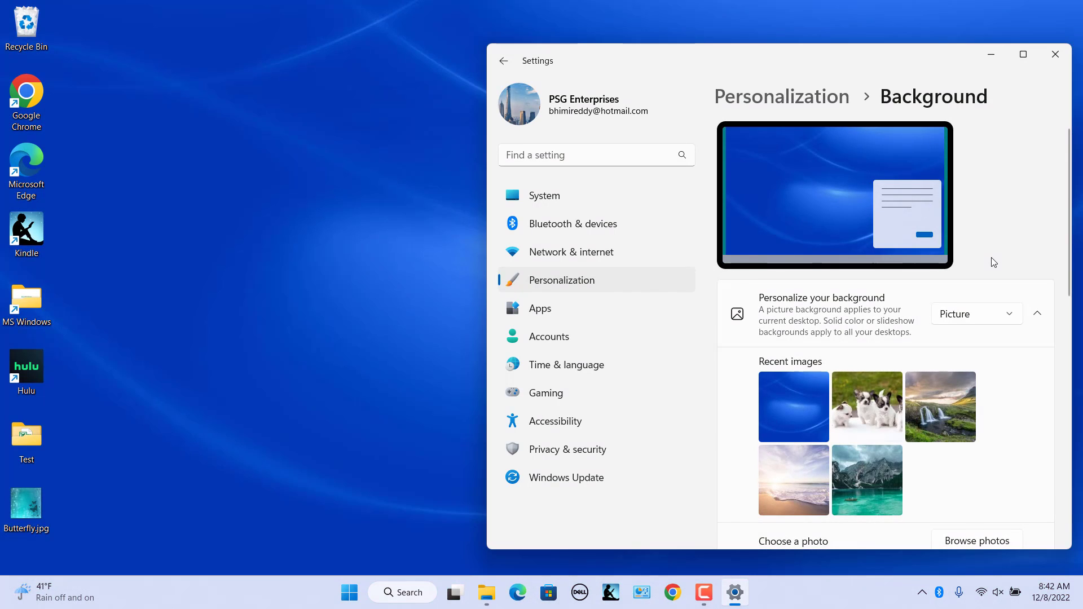